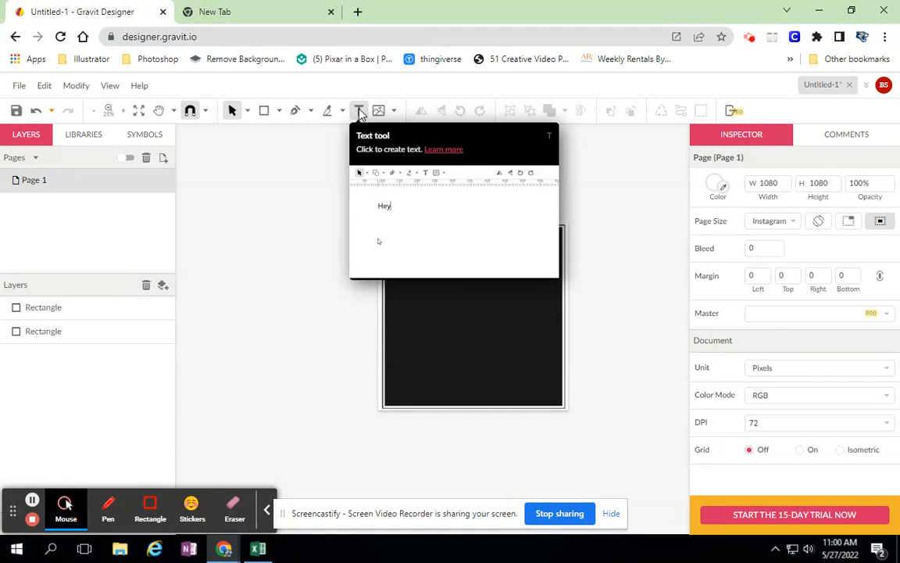
Add the text "FREE" near the middle of the dark square and color it yellow (#FFFF00)
left_click(361, 111)
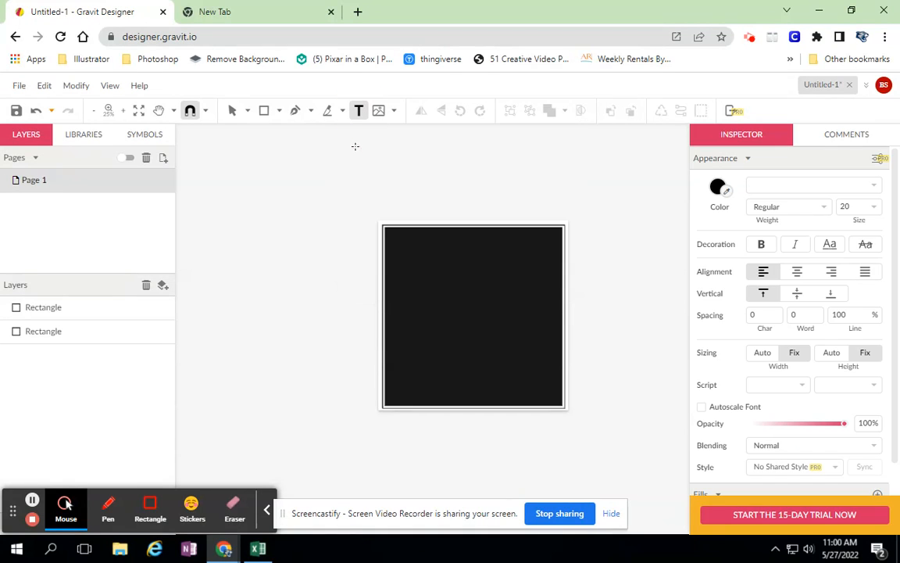
left_click(454, 317)
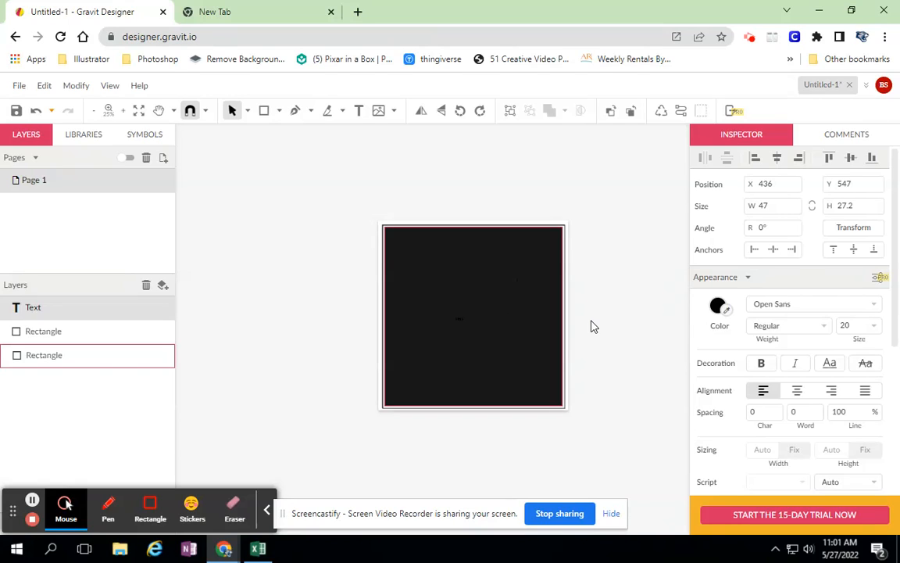
key("ctrl+a")
key("ctrl+plus")
key("ctrl+plus")
key("ctrl+plus")
key("ctrl+plus")
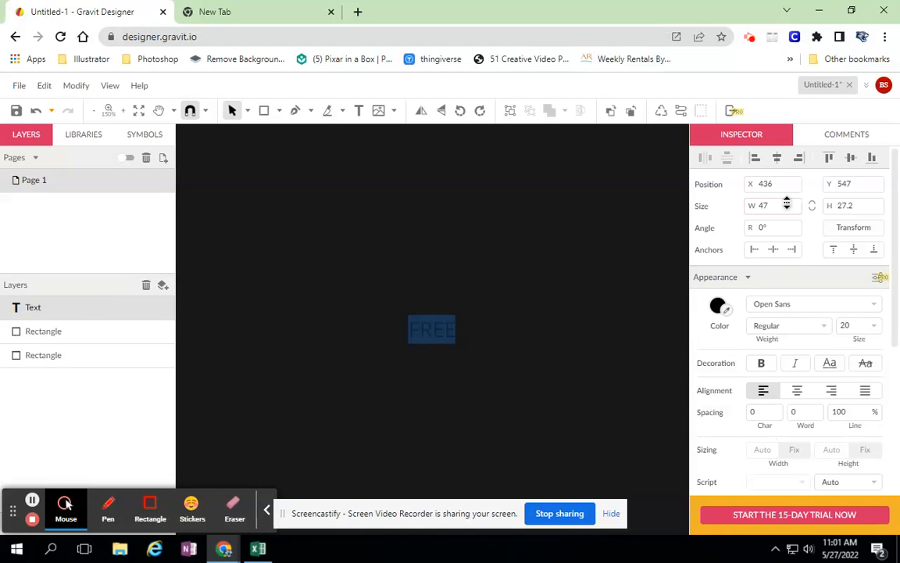
left_click(717, 306)
left_click(756, 302)
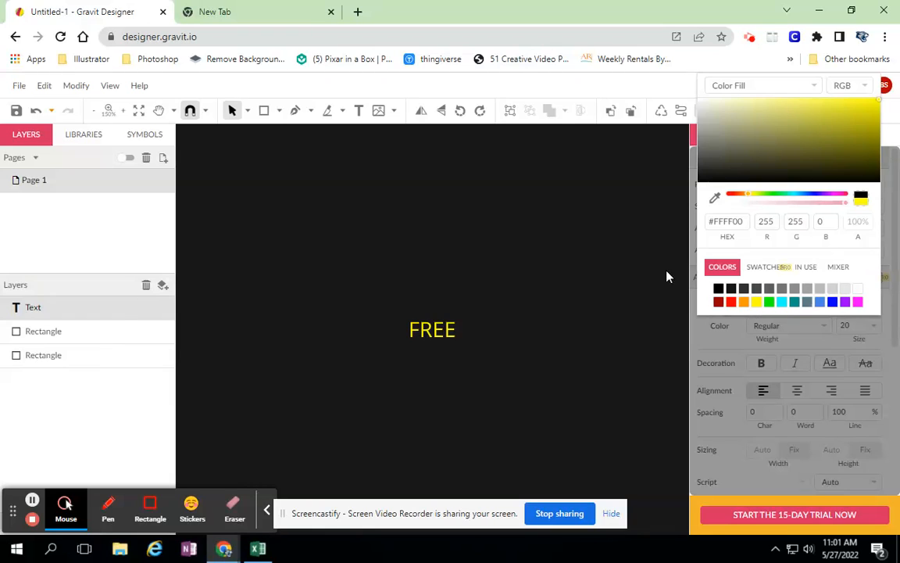
left_click(441, 334)
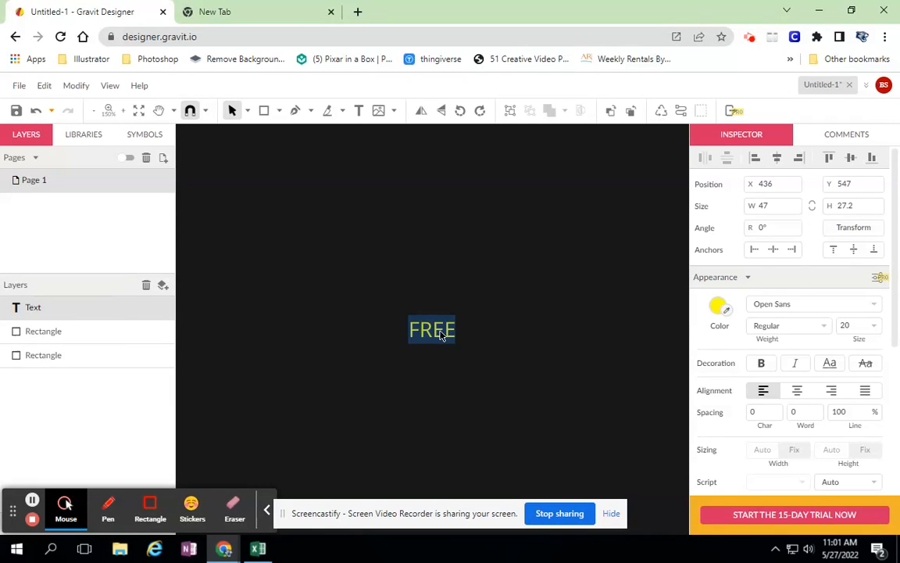
Set the font size of the FREE text to 72 px
left_click(767, 327)
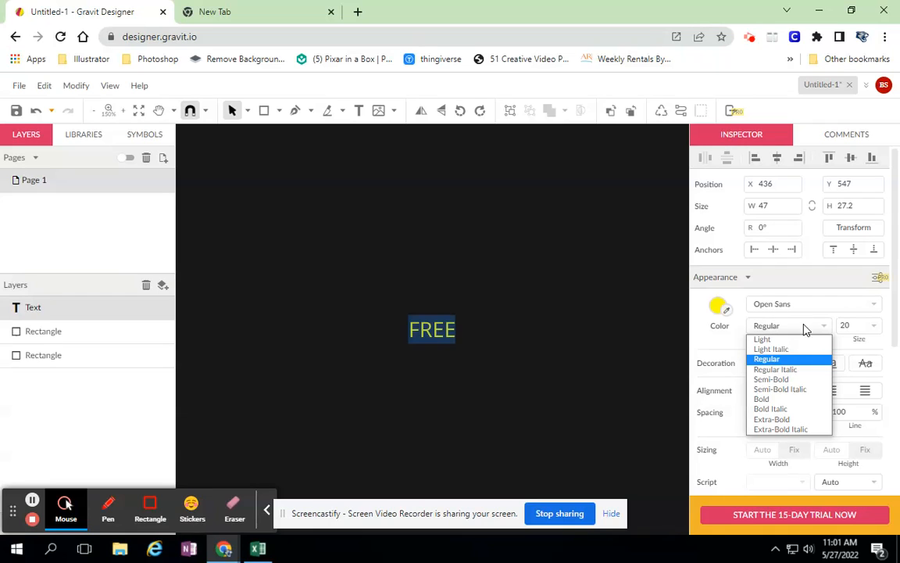
left_click(847, 325)
left_click(847, 325)
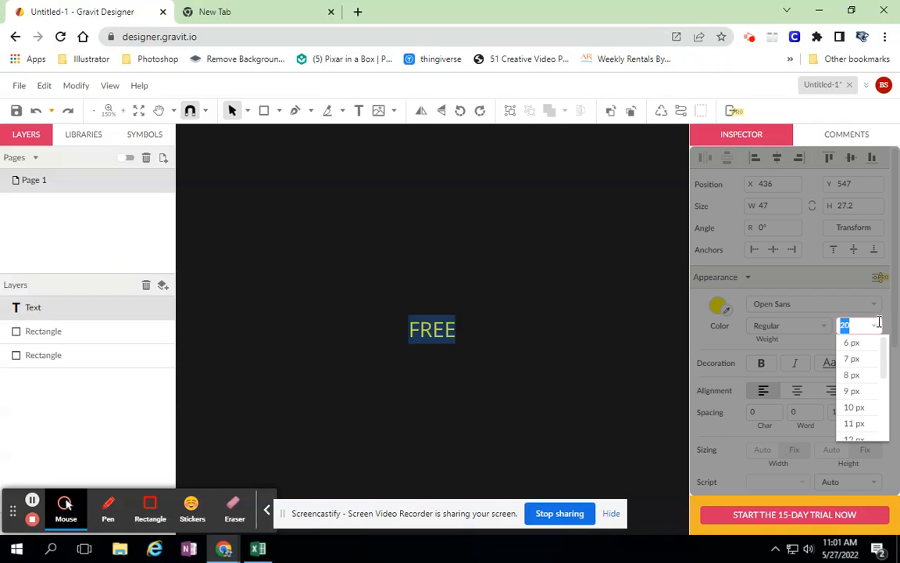
scroll(860, 400, "down", 3)
left_click(854, 433)
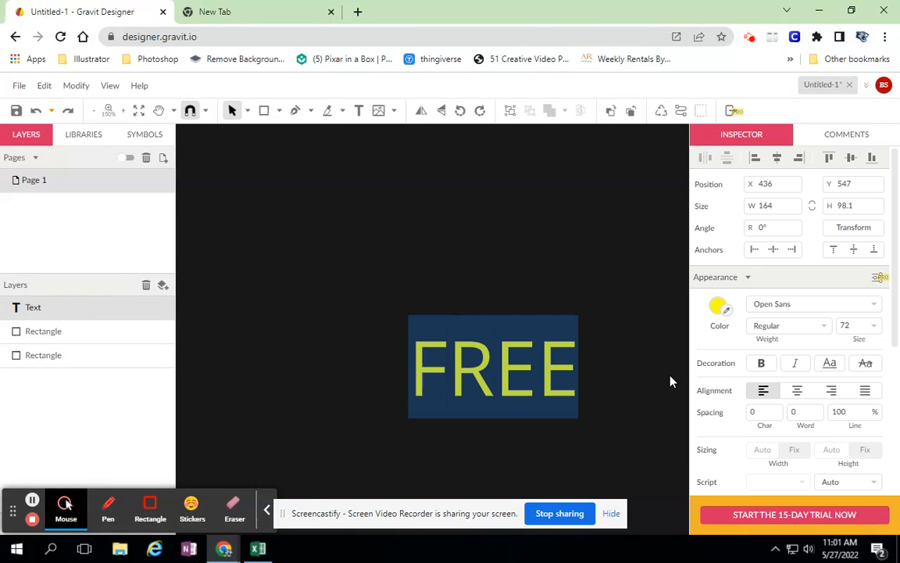
Set the FREE text's font size to 120 and change its font to Oi
left_click(851, 326)
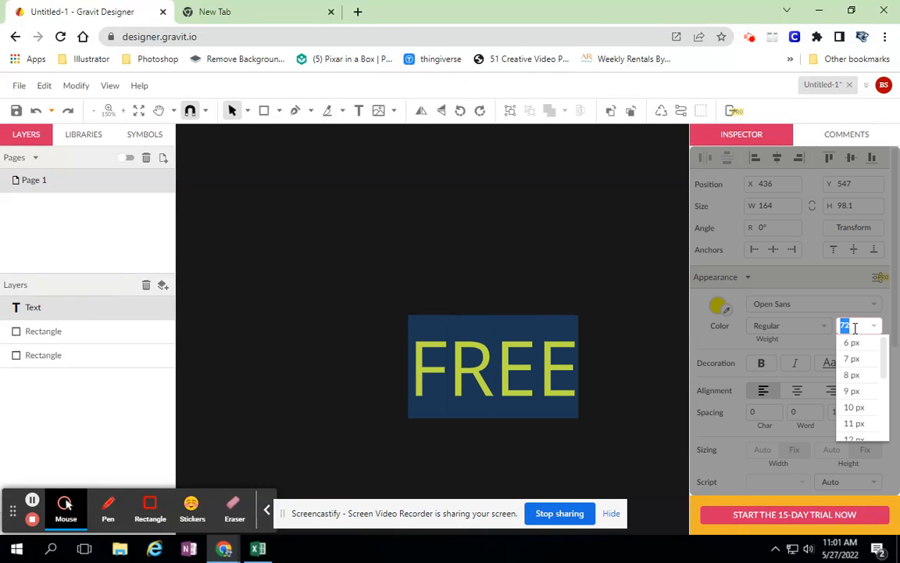
type("120")
key("Return")
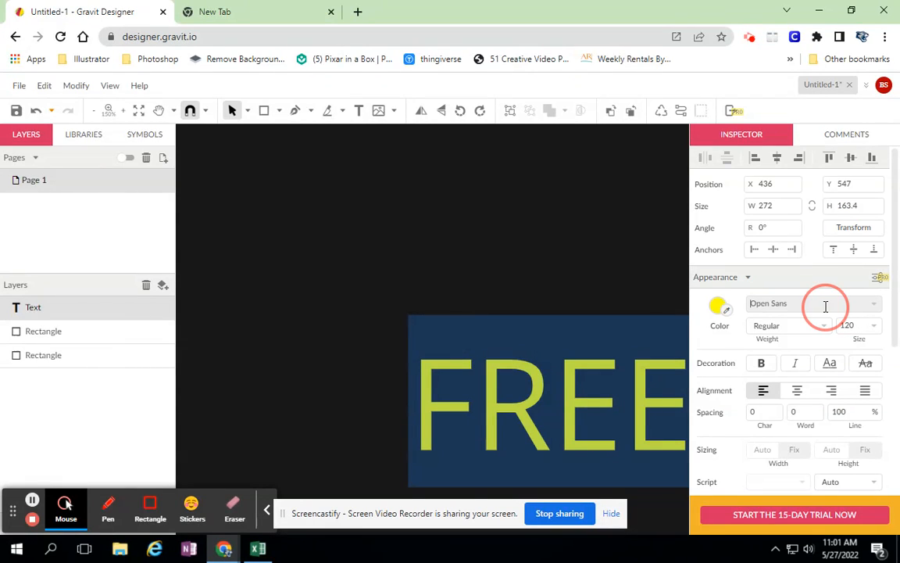
left_click(826, 304)
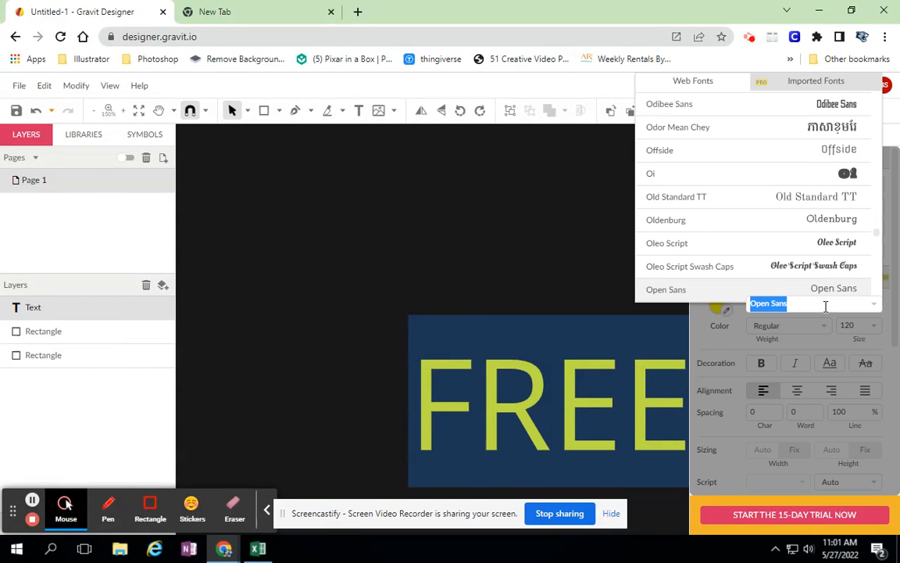
left_click(838, 173)
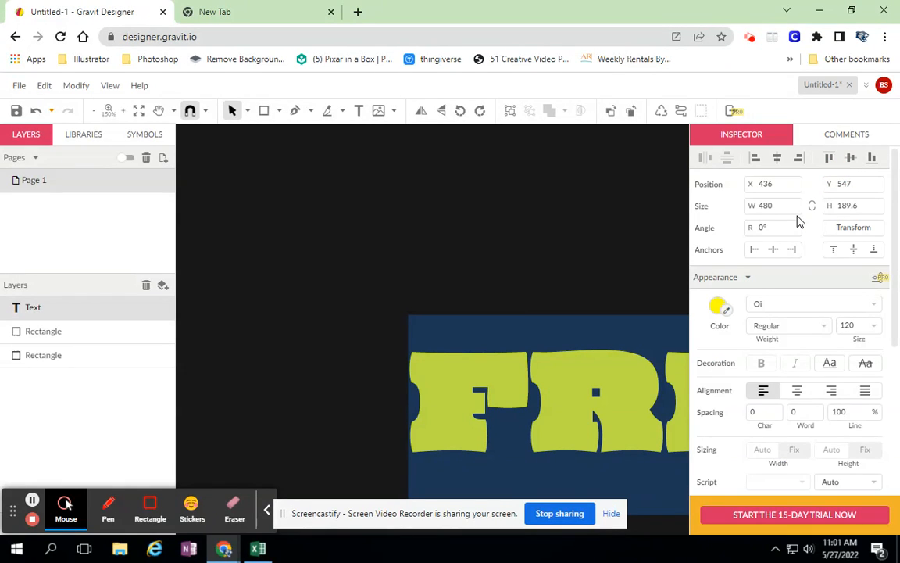
Move the FREE text to the center of the dark square, at X 302 and Y 452.2
key("ctrl+minus")
key("ctrl+minus")
key("ctrl+minus")
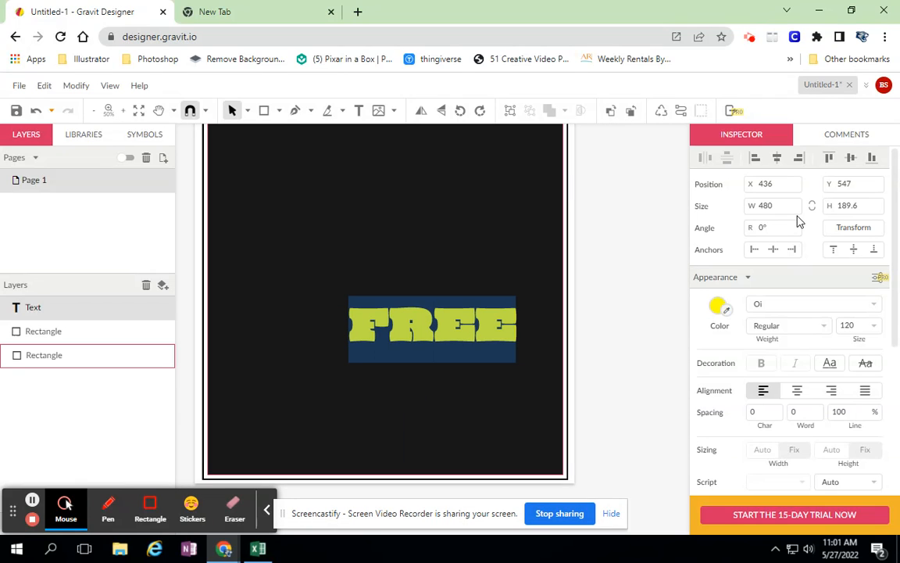
key("ctrl+minus")
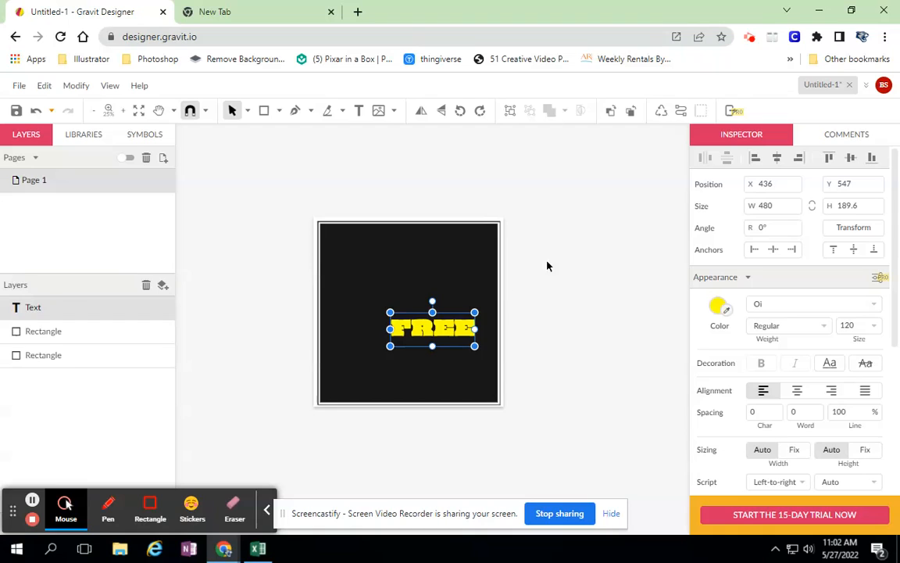
left_click_drag(441, 334, 420, 318)
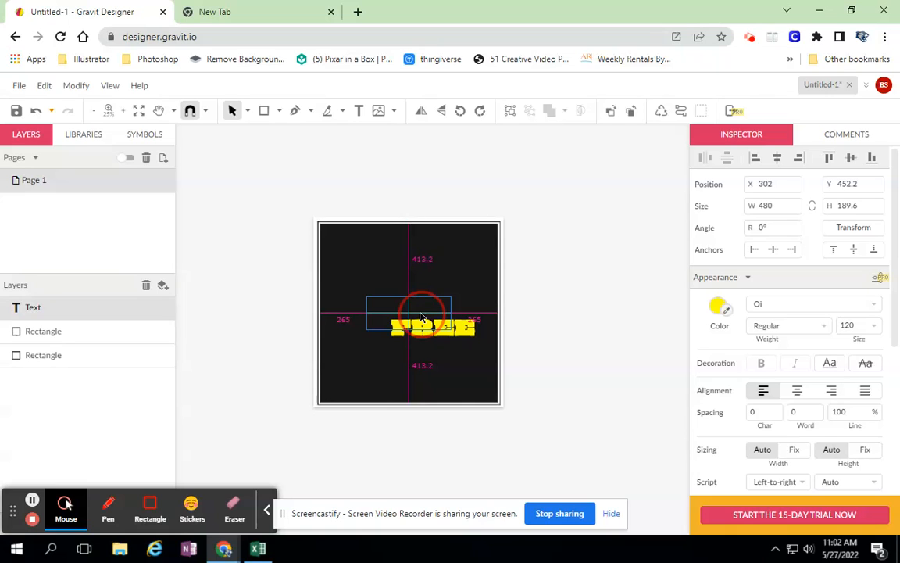
left_click_drag(420, 318, 421, 318)
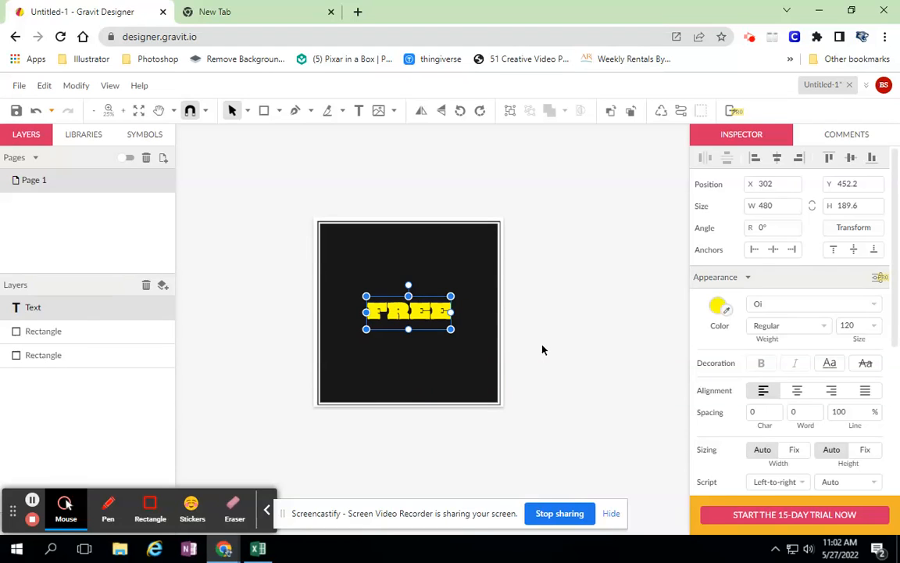
mouse_move(410, 309)
left_mouse_down()
mouse_move(446, 346)
mouse_move(448, 279)
mouse_move(372, 268)
mouse_move(382, 312)
mouse_move(409, 313)
left_mouse_up()
Tilt the FREE text counterclockwise by stepping its rotation angle, trying 6°
double_click(424, 317)
double_click(424, 317)
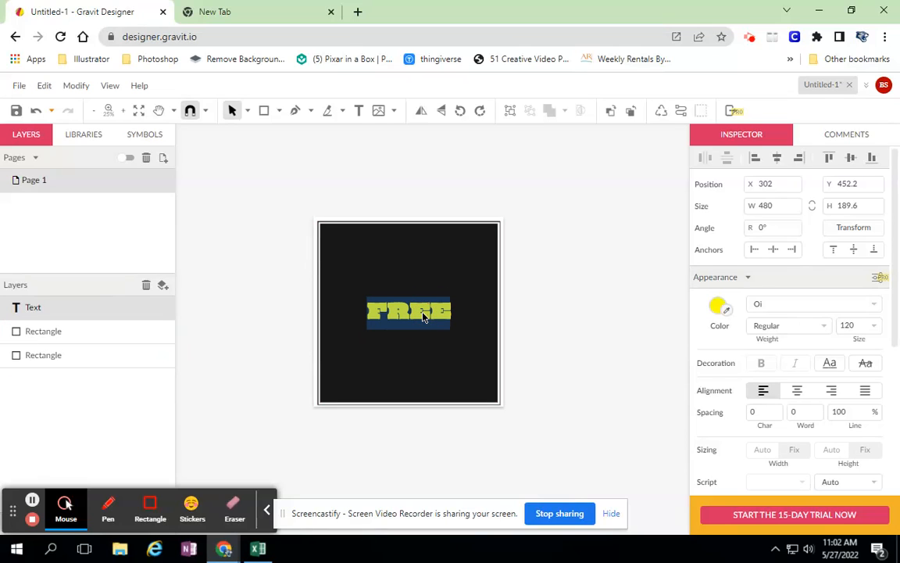
left_click(762, 227)
scroll(763, 228, "up", 19)
scroll(759, 228, "down", 13)
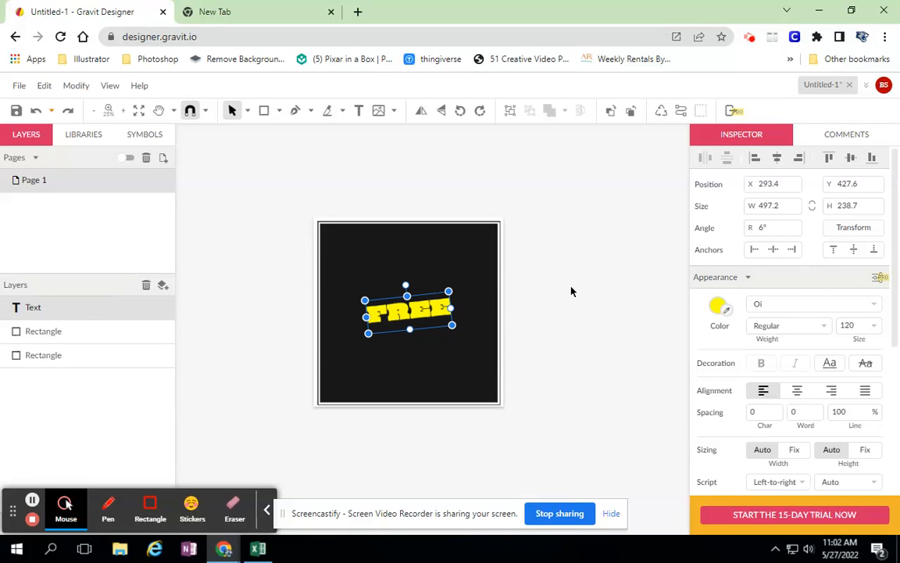
key("Up")
key("Up")
key("Up")
key("Up")
key("Up")
key("Up")
key("Up")
key("Up")
key("Up")
key("Up")
Reset the FREE text's rotation angle to 0°
left_click(777, 230)
type("0")
key("Return")
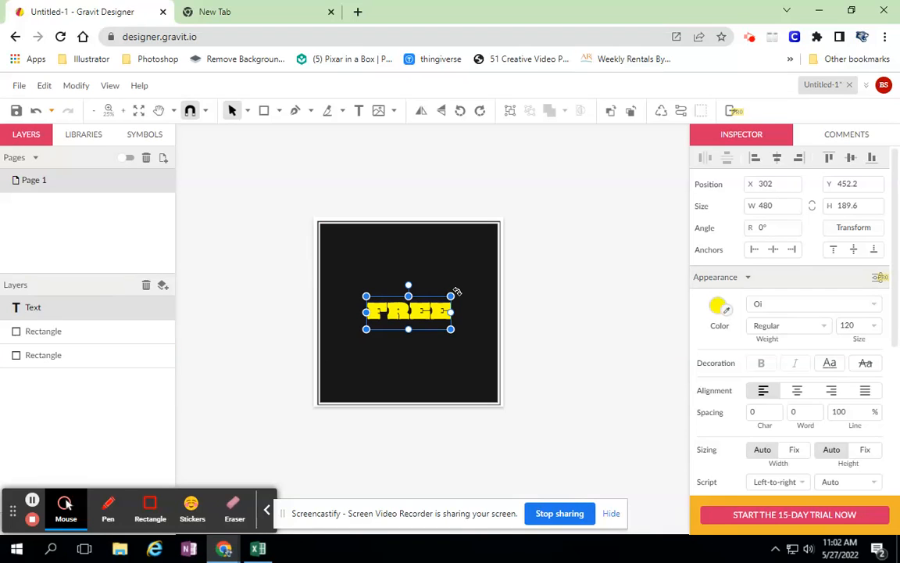
Rotate the FREE text freehand to about 29° and undo that rotation
left_click_drag(457, 292, 518, 342)
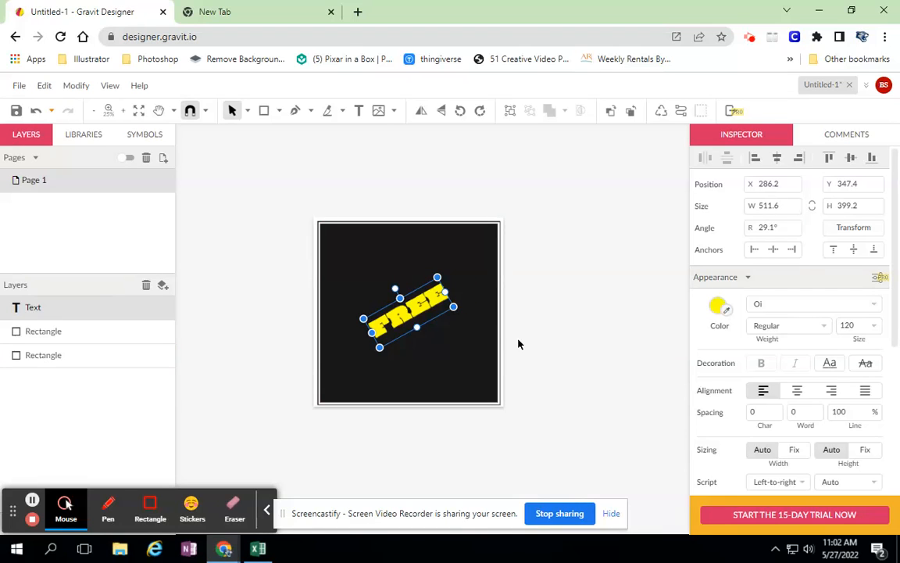
key("ctrl+z")
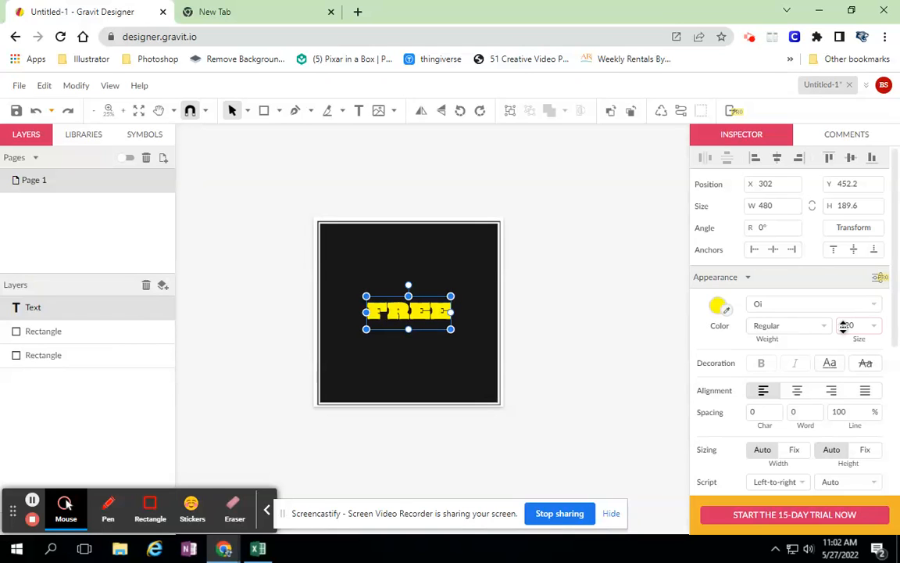
Shift the FREE text horizontally to an X position of 311
left_click_drag(769, 184, 824, 202)
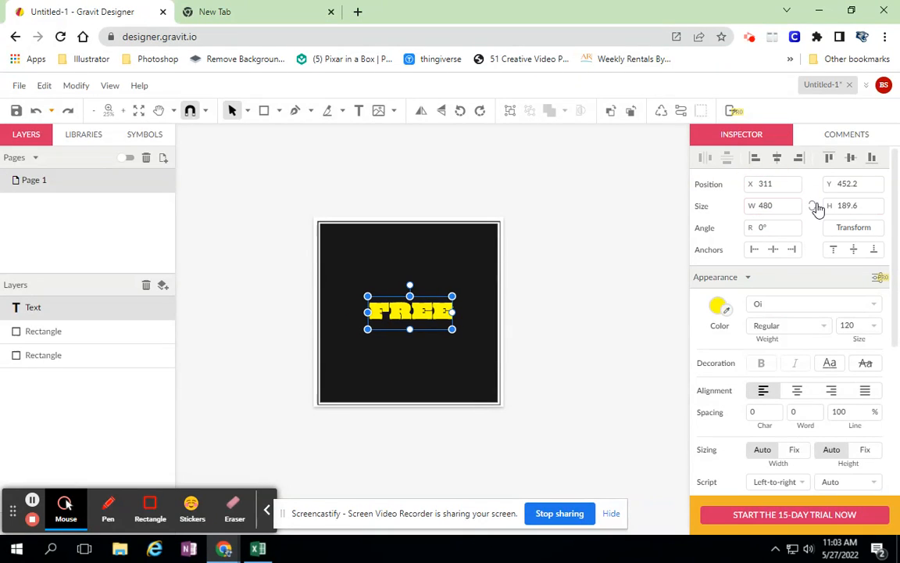
Add an orange border with a width of 9 to the FREE text
scroll(814, 231, "down", 3)
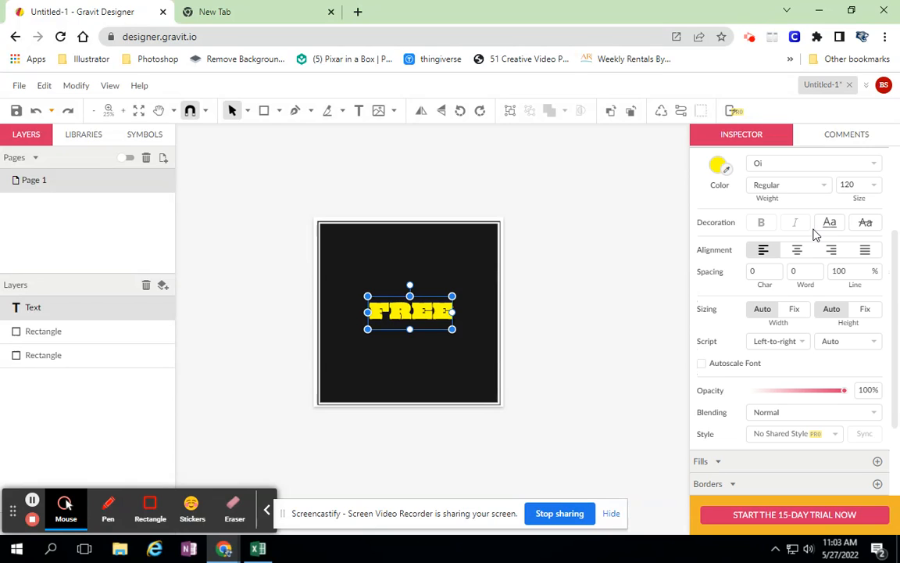
scroll(814, 233, "down", 2)
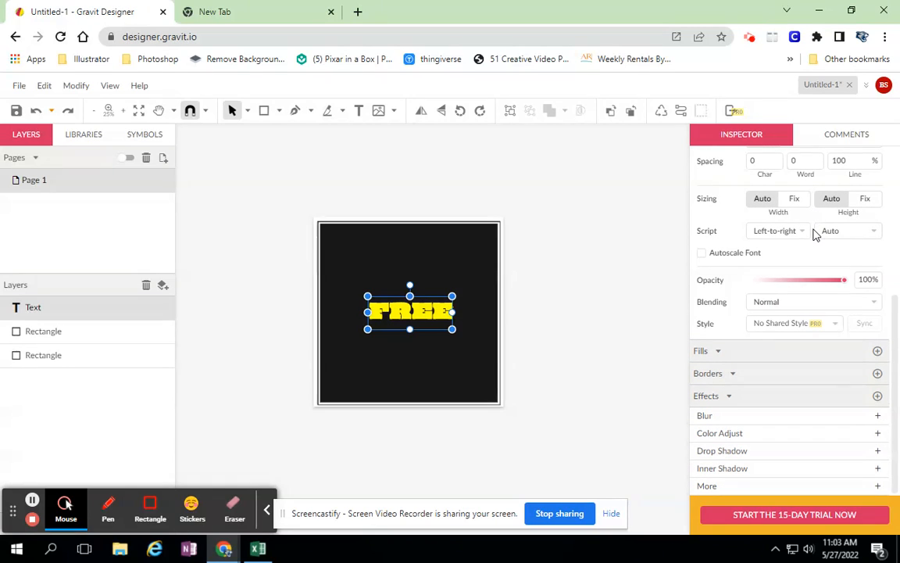
left_click(878, 373)
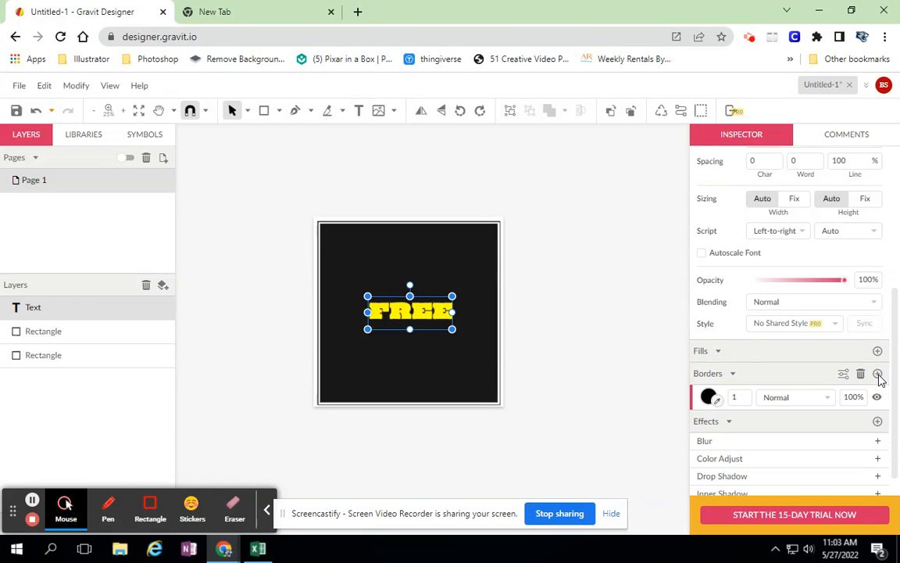
left_click(709, 398)
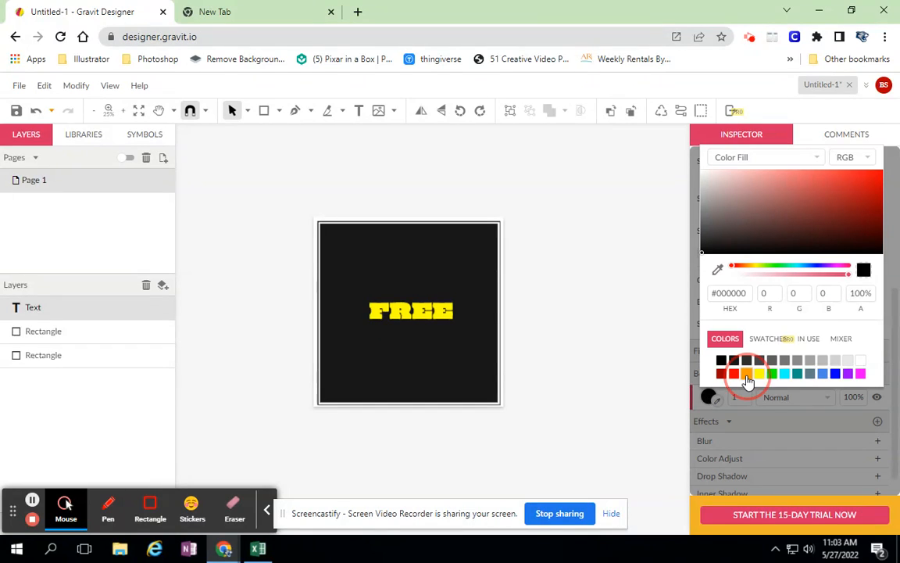
left_click(747, 375)
left_click(744, 396)
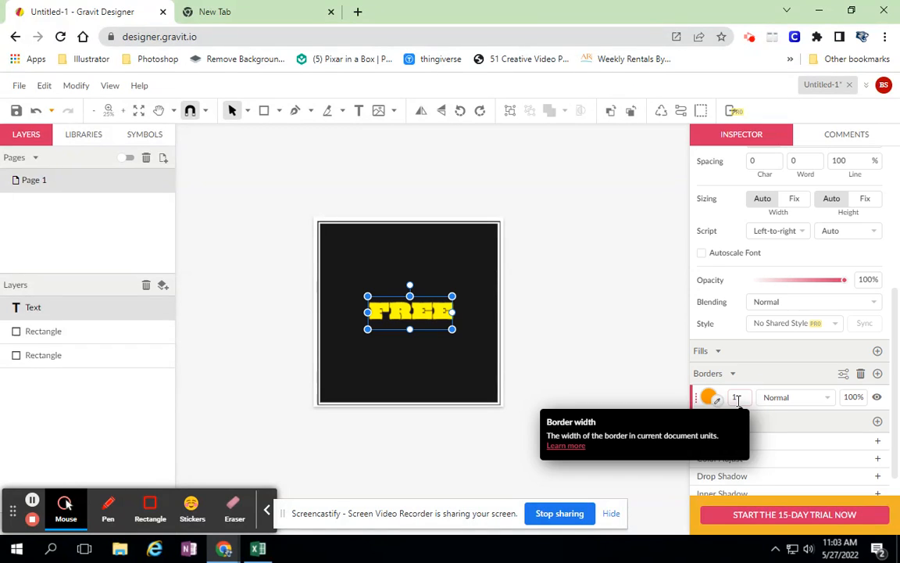
double_click(736, 372)
type("5")
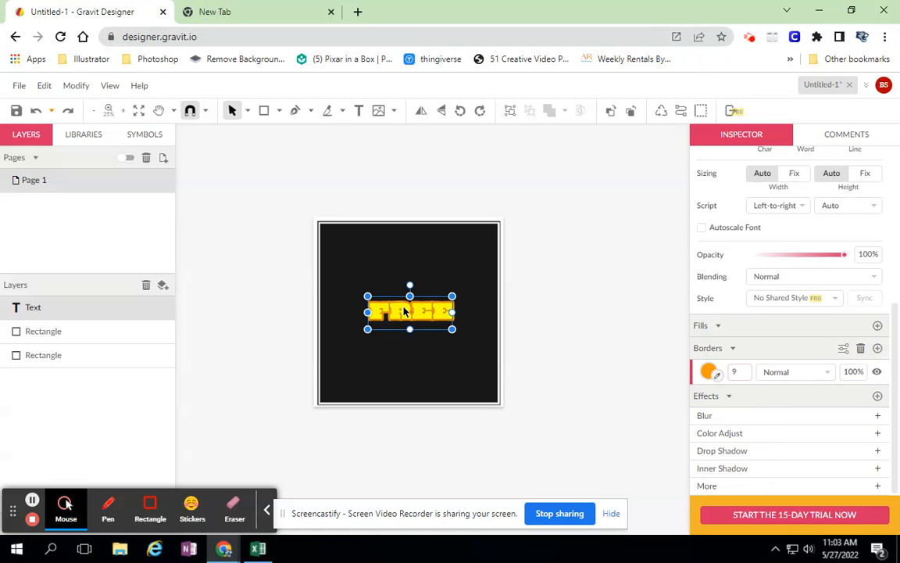
left_click(569, 315)
Change the fill of the dark background rectangle to medium gray
left_click(458, 262)
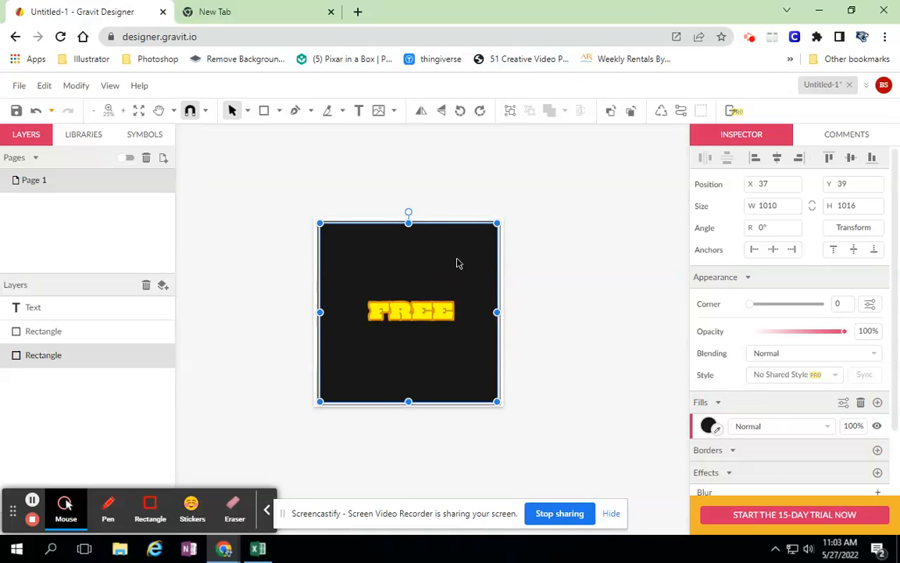
left_click(709, 426)
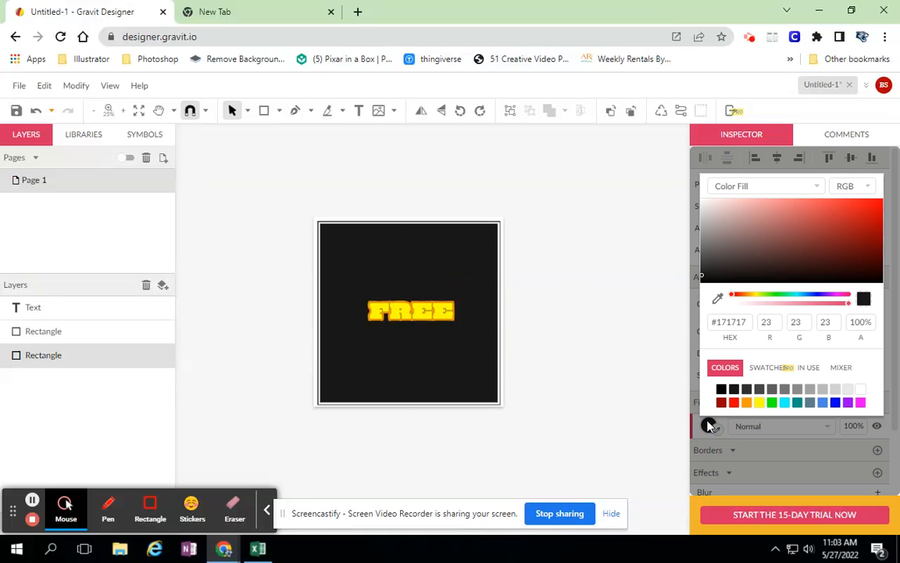
left_click(785, 389)
left_click(587, 309)
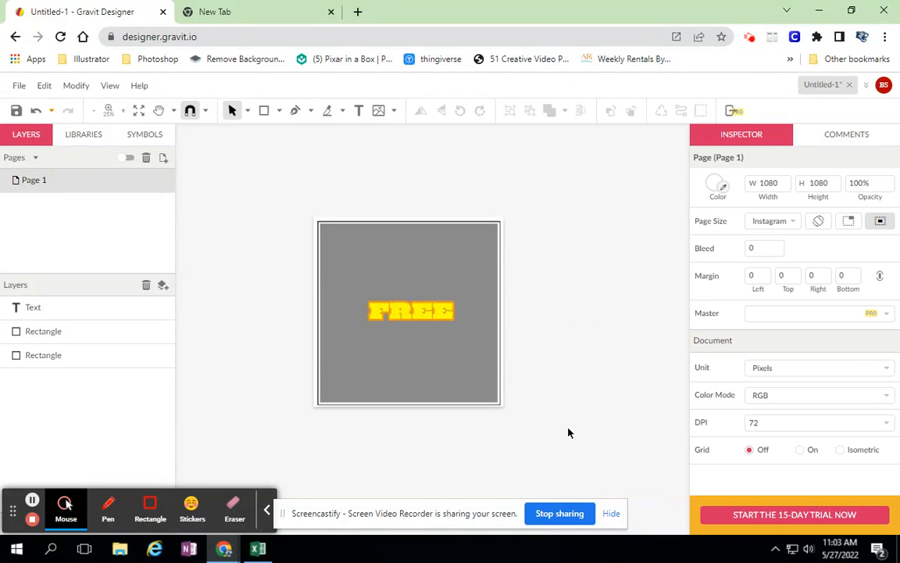
Add a Blur effect with a radius of 13.2 to the FREE text
left_click(433, 316)
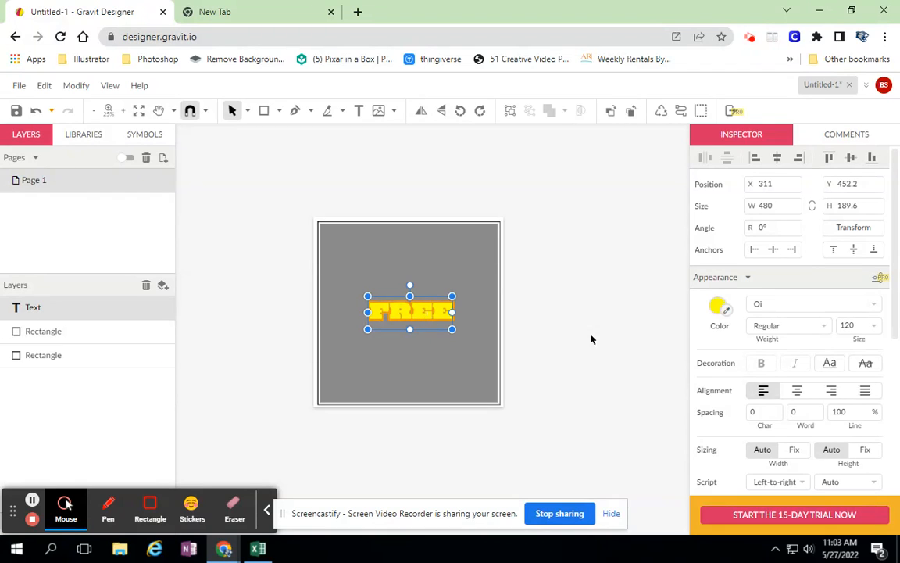
scroll(785, 371, "down", 3)
scroll(786, 375, "up", 3)
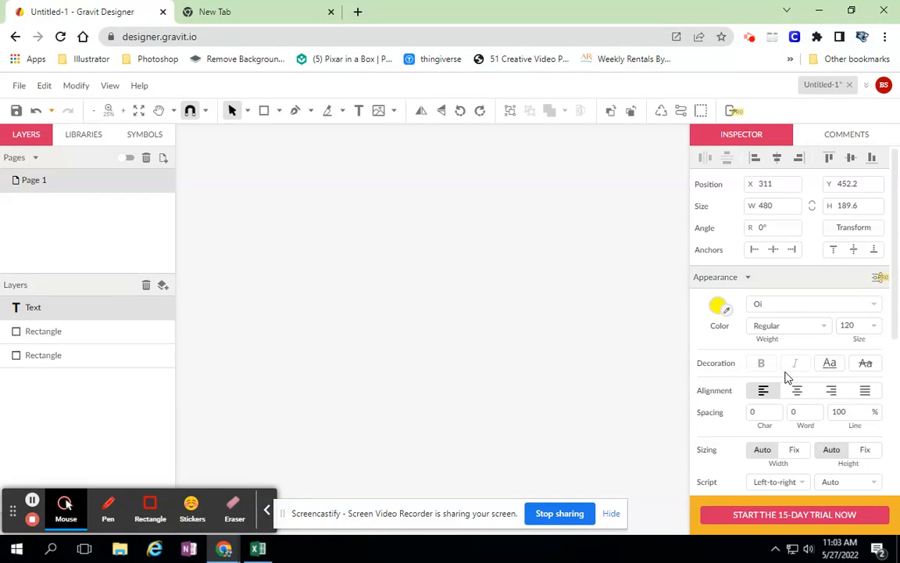
left_click(601, 366)
left_click(422, 311)
scroll(819, 379, "down", 3)
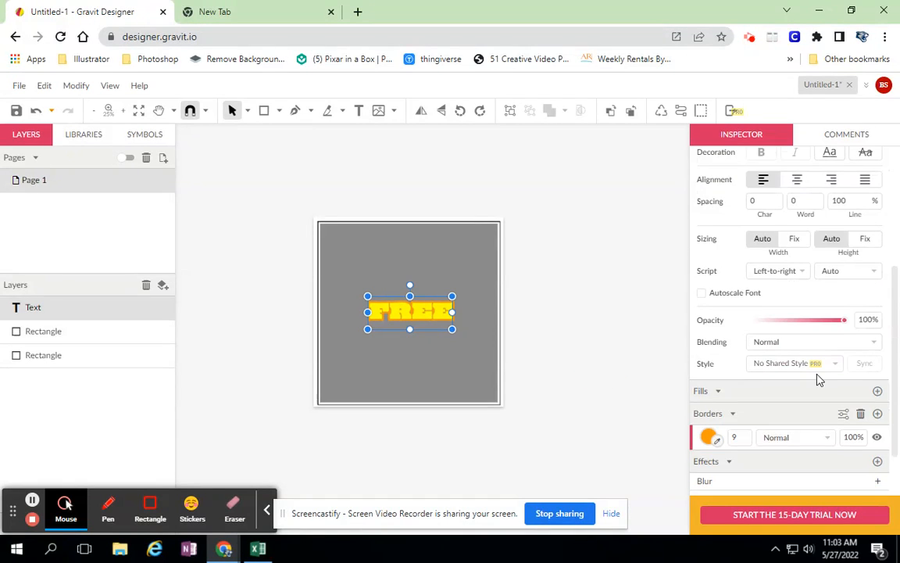
scroll(819, 377, "down", 1)
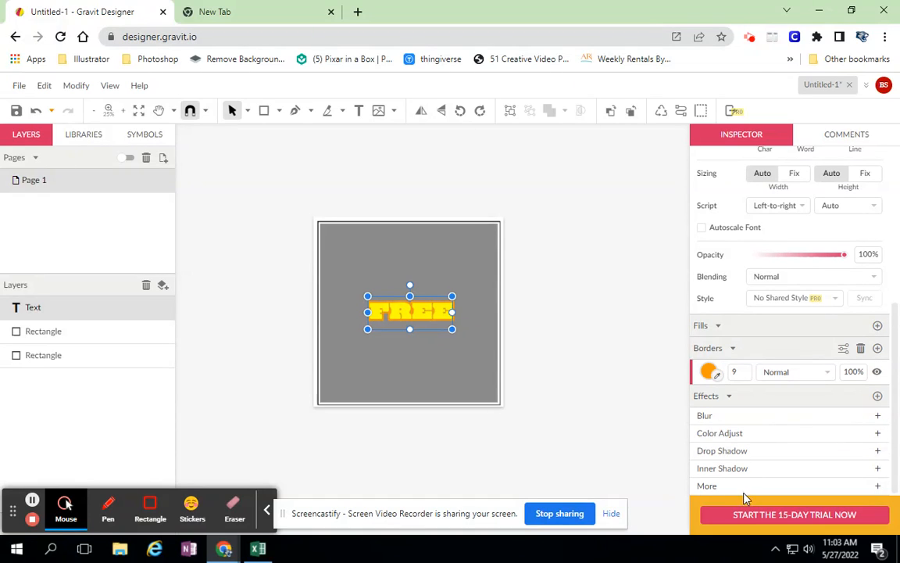
left_click(877, 416)
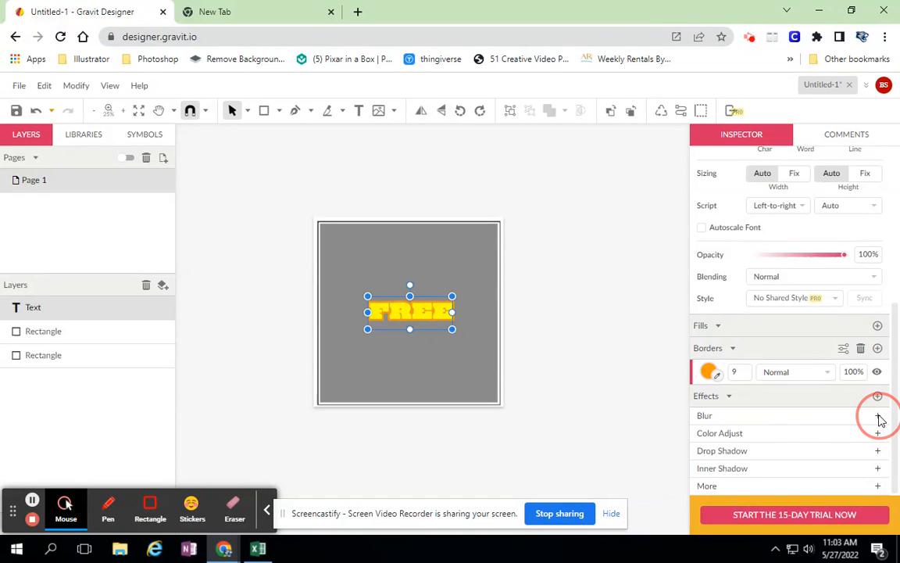
mouse_move(719, 452)
left_mouse_down()
mouse_move(780, 446)
mouse_move(733, 446)
left_mouse_up()
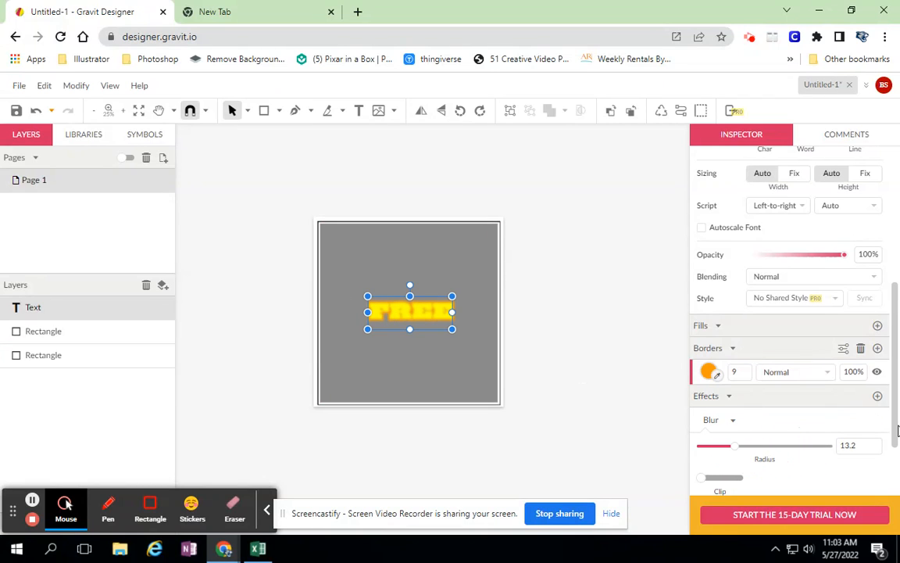
Undo the last blur radius change and remove the Blur effect from the FREE text
key("ctrl+z")
scroll(896, 430, "down", 1)
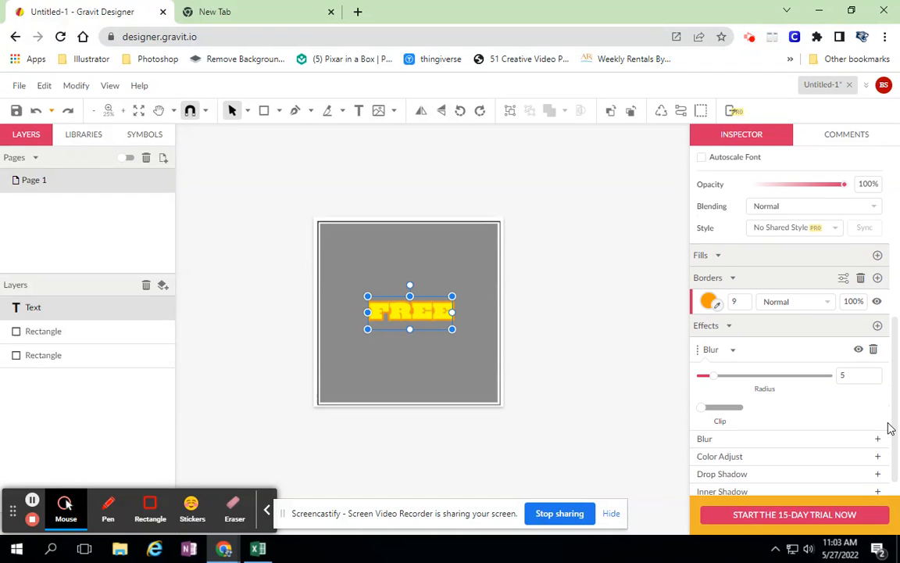
mouse_move(790, 358)
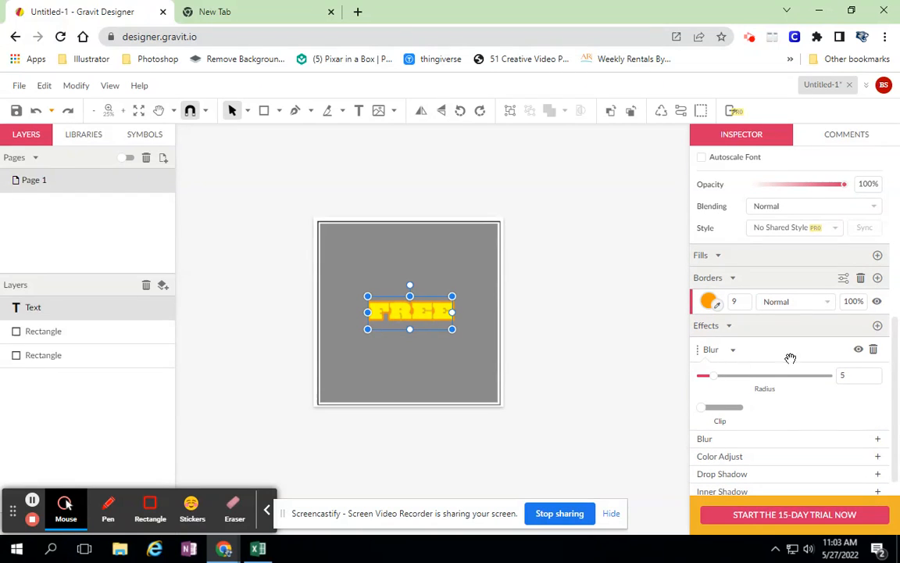
left_click(875, 351)
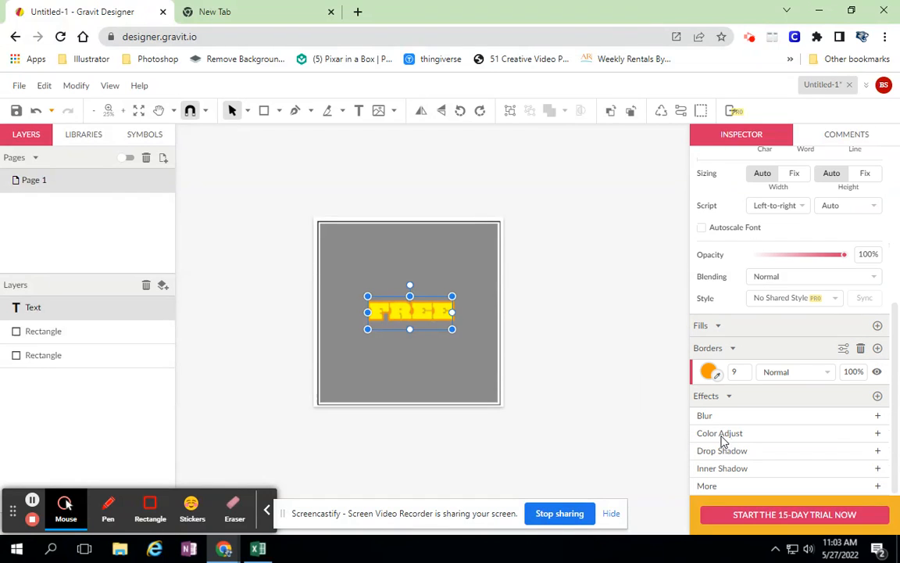
Add a drop shadow to the FREE text with an X offset of 21 and a Y offset of 14
left_click(724, 451)
left_click(877, 453)
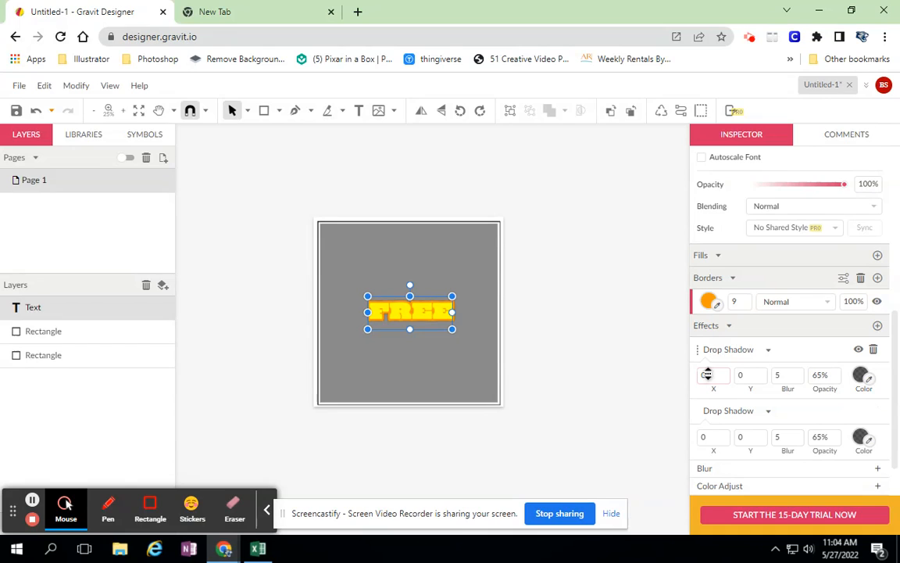
left_click(706, 375)
type("21")
key("Return")
left_click(749, 376)
scroll(750, 376, "up", 7)
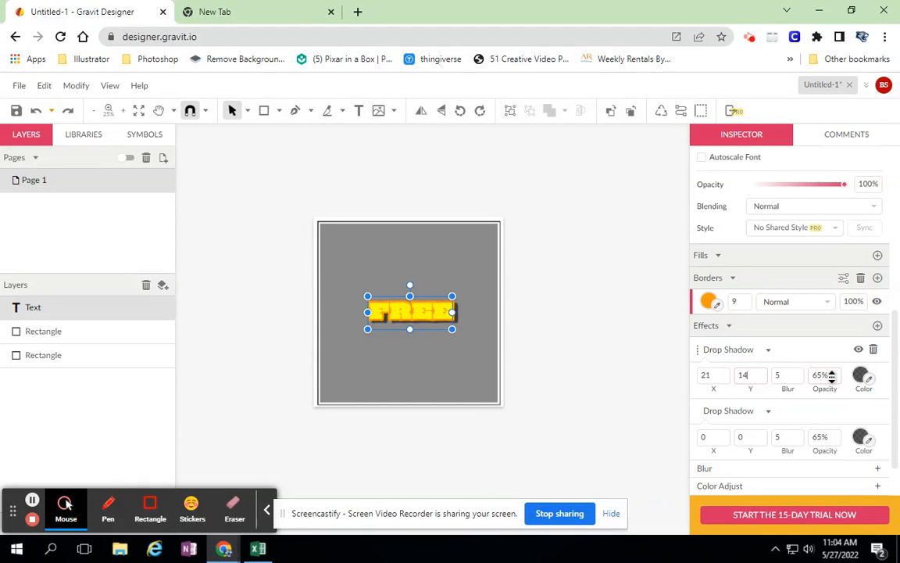
Set the blur of the offset drop shadow on the FREE text to 4
left_click(788, 376)
type("3")
key("BackSpace")
type("11")
scroll(805, 406, "down", 1)
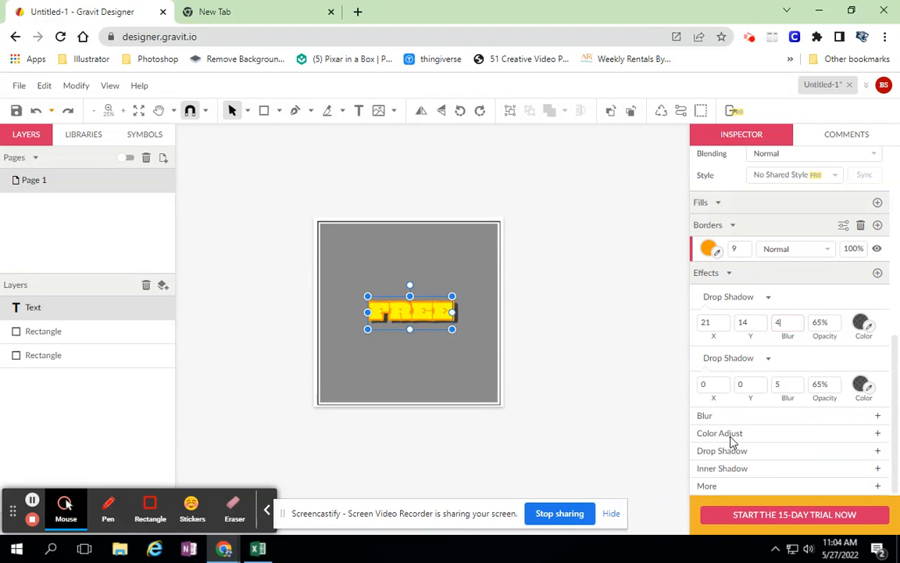
Delete the duplicate drop shadow that has zero offsets and leave the remaining drop shadow's settings collapsed
left_click(768, 298)
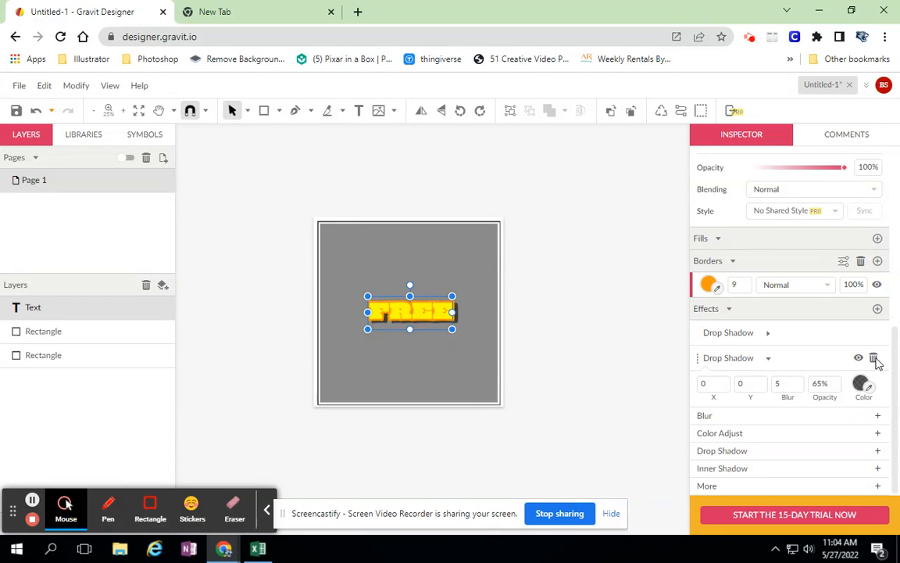
left_click(873, 358)
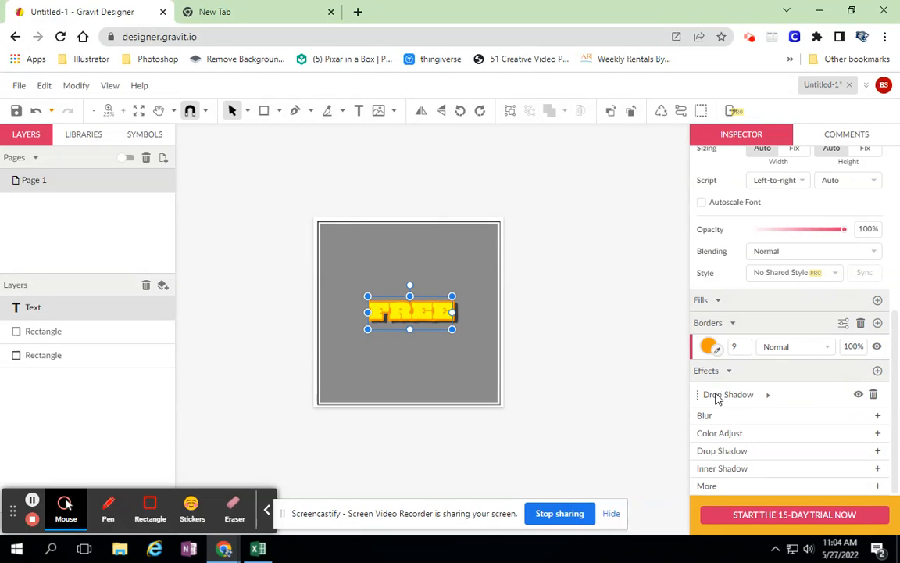
left_click(767, 397)
left_click(767, 397)
left_click(766, 397)
left_click(767, 396)
Try a Color Adjust effect with a brightness of 26 on the FREE text and remove it
left_click(734, 435)
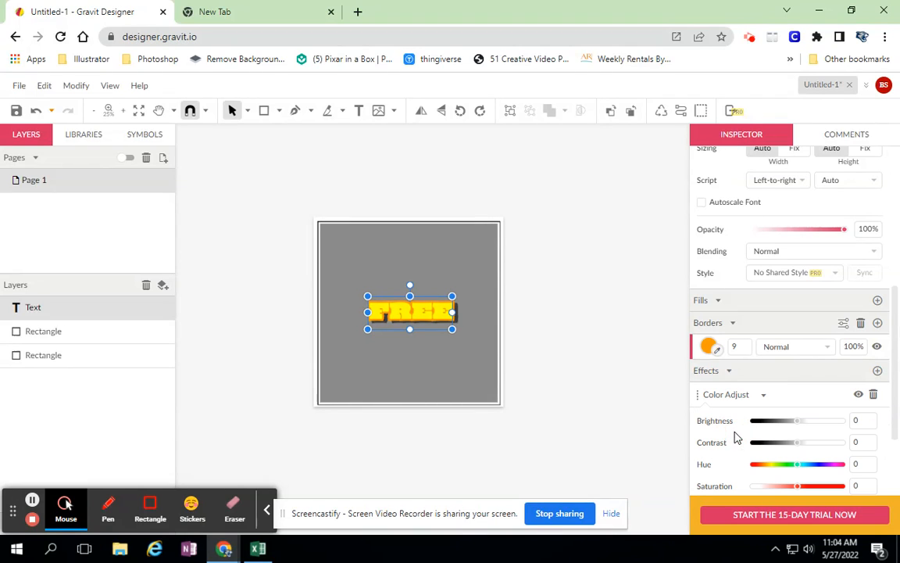
left_click_drag(799, 421, 812, 439)
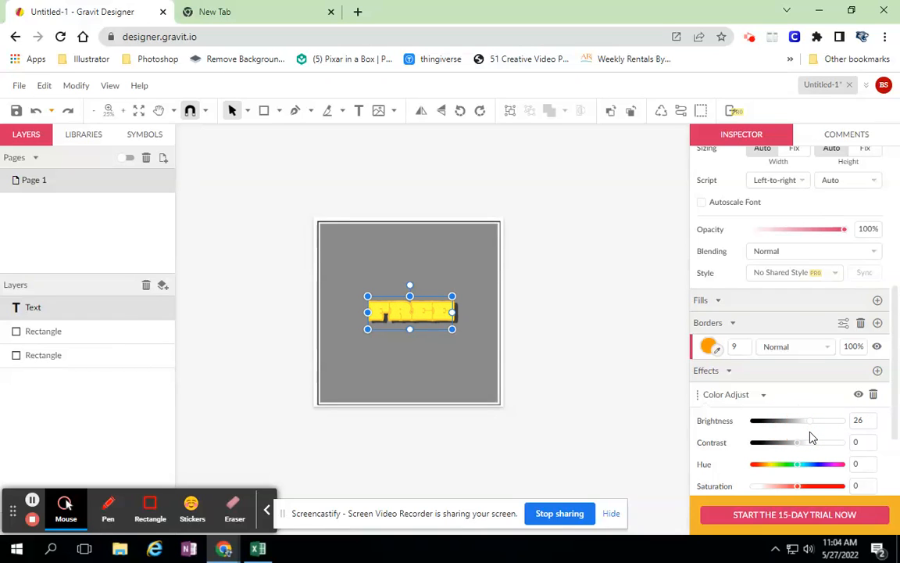
scroll(798, 450, "down", 3)
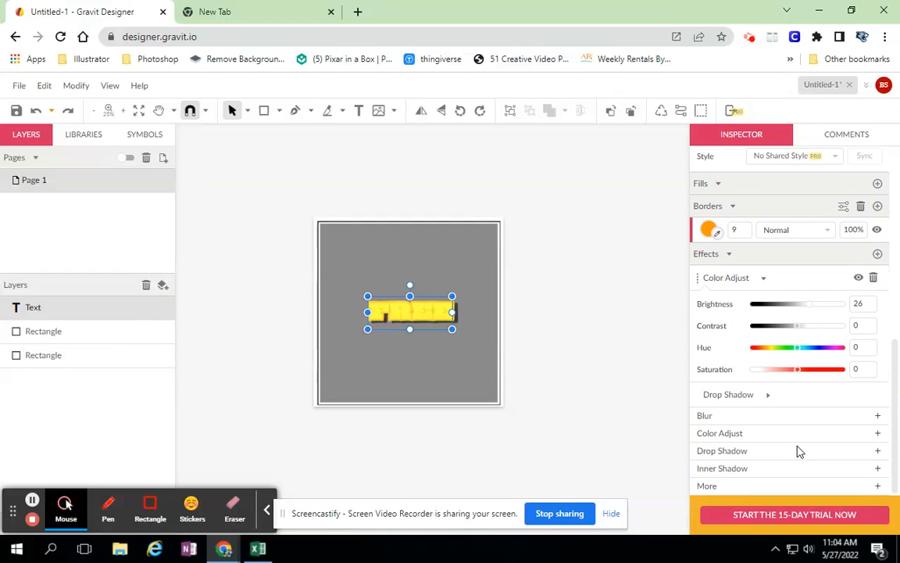
left_click(873, 279)
Try an inner shadow with an X offset of 22 and a Y offset of 16 on the FREE text and remove it
left_click(726, 470)
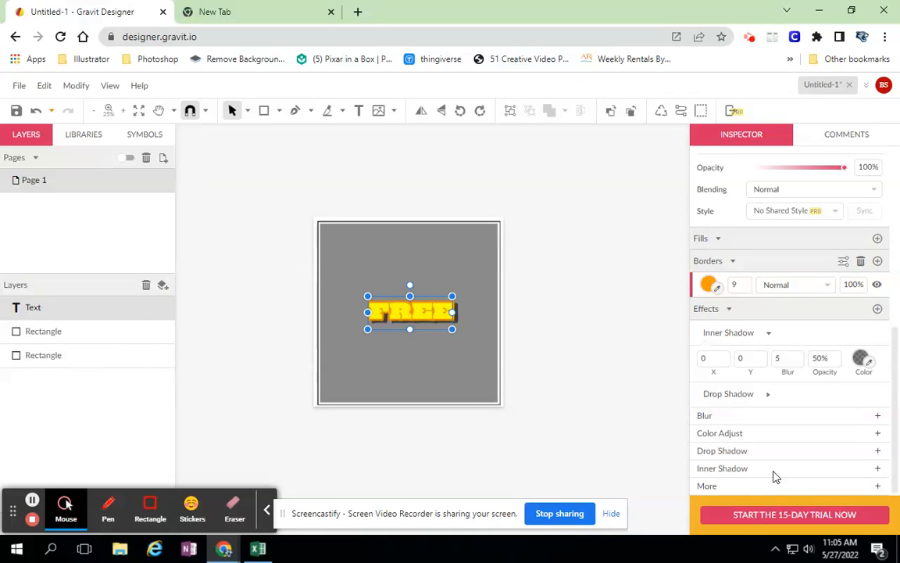
left_click(708, 358)
type("6")
left_click(753, 360)
key("Up")
key("Up")
key("Up")
key("Up")
key("Up")
key("Up")
key("Up")
key("Up")
key("Up")
key("Up")
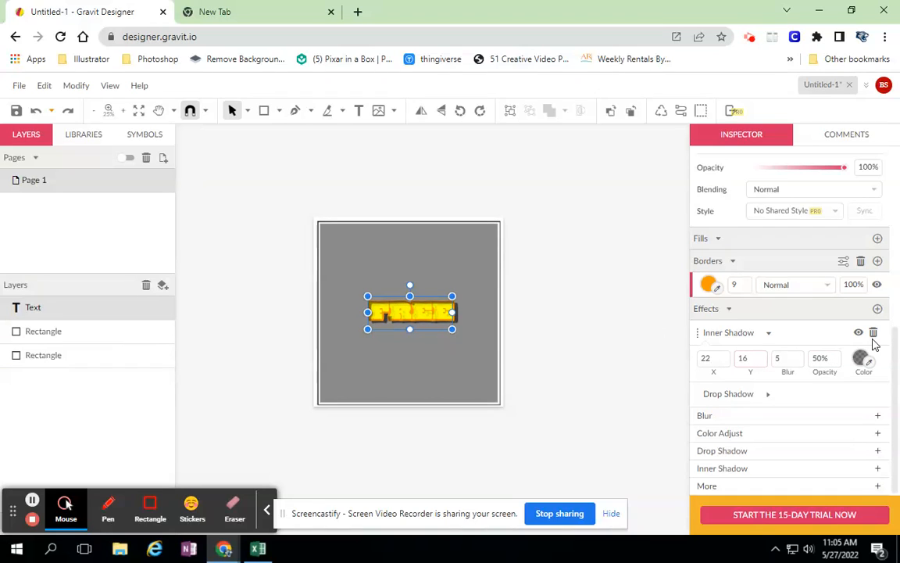
left_click(863, 336)
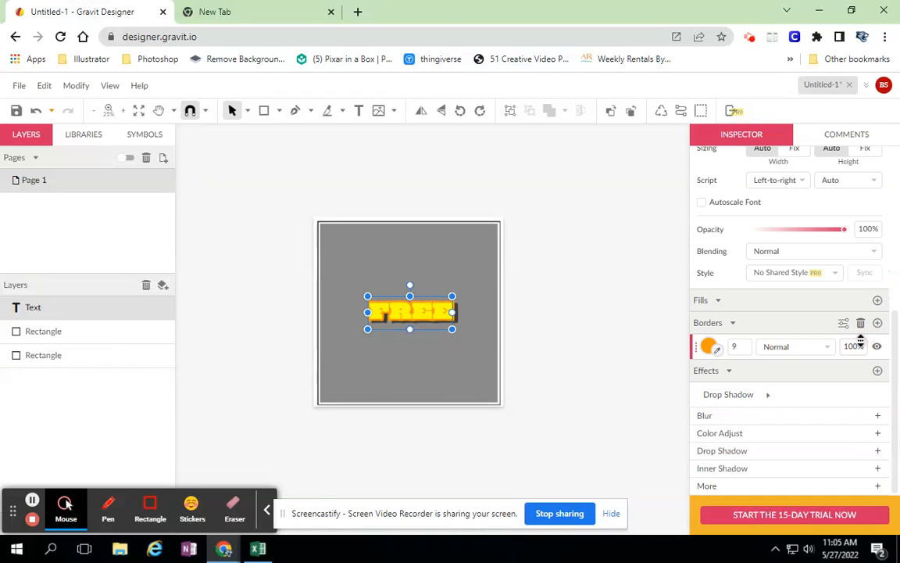
Deselect the FREE text to view its drop shadow and select it again
left_click(623, 297)
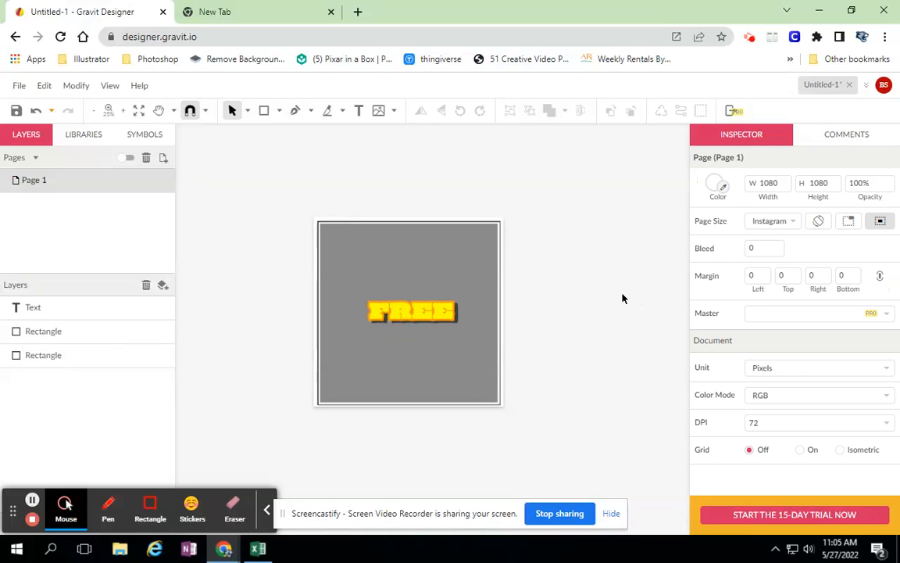
left_click(447, 307)
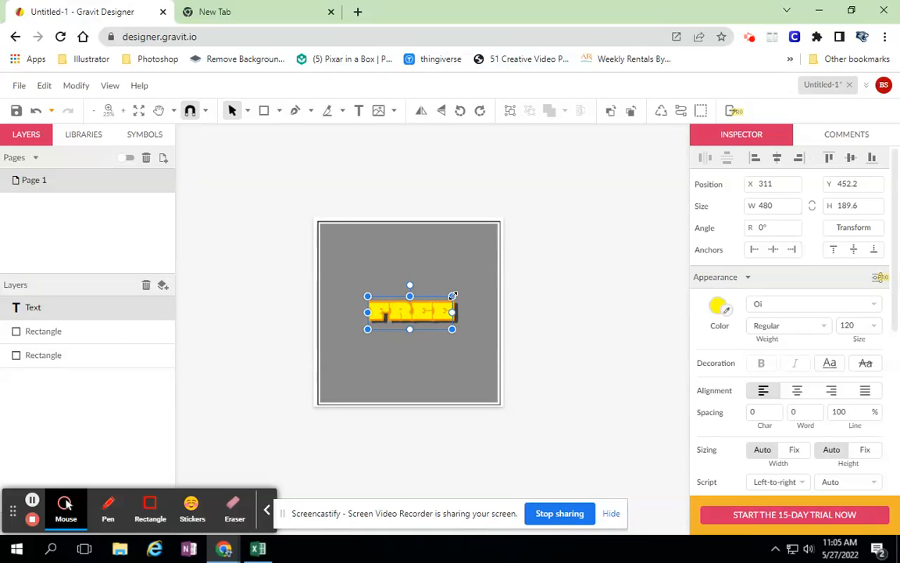